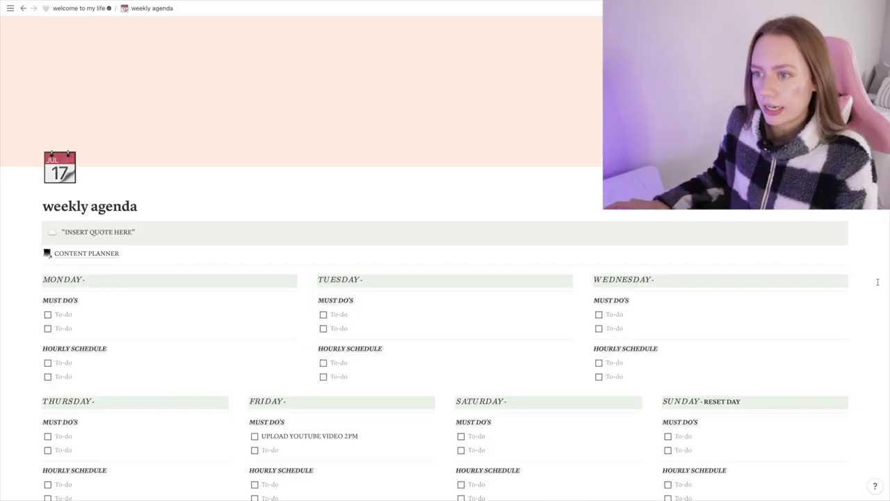
Step: Scroll down through the weekly agenda's day-by-day must-do lists and planning sections
scroll(878, 282, "down", 3)
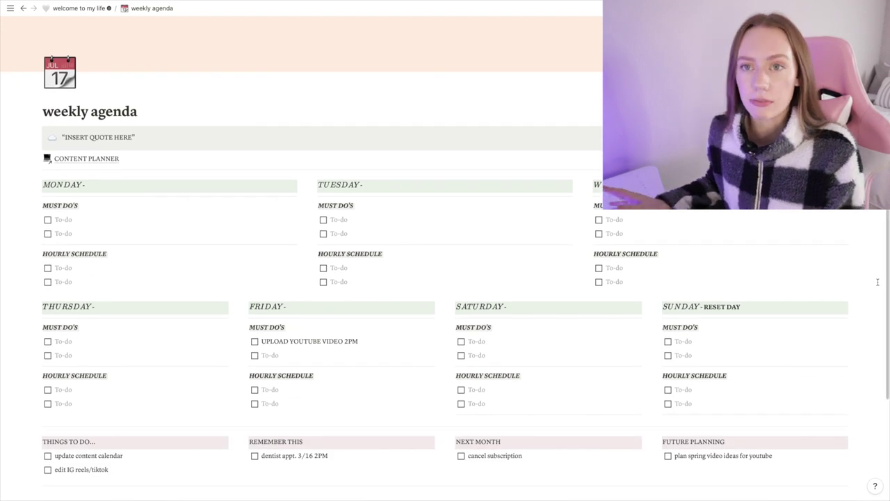
scroll(877, 281, "down", 1)
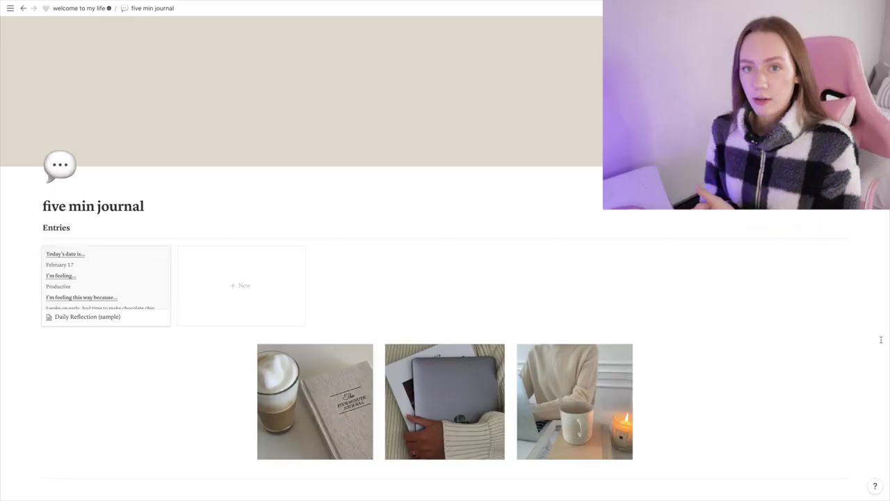
Step: Scroll down the five min journal page to its Entries gallery and photos
scroll(880, 340, "down", 2)
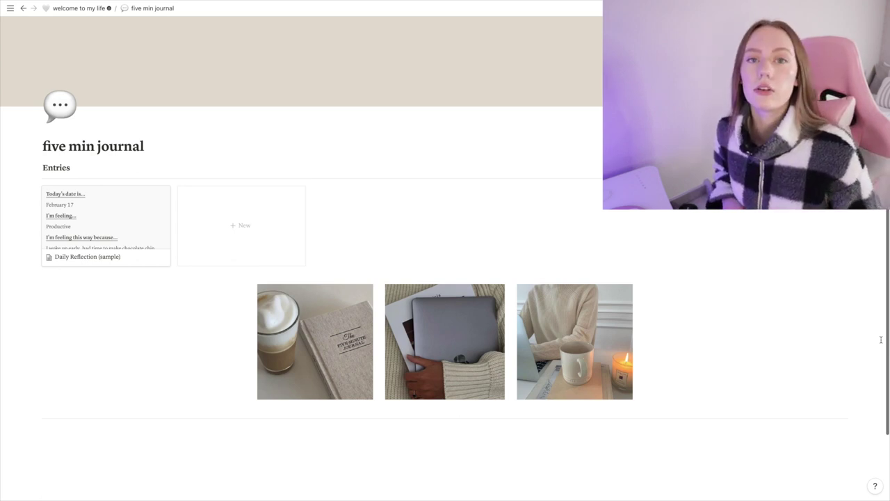
scroll(881, 339, "down", 1)
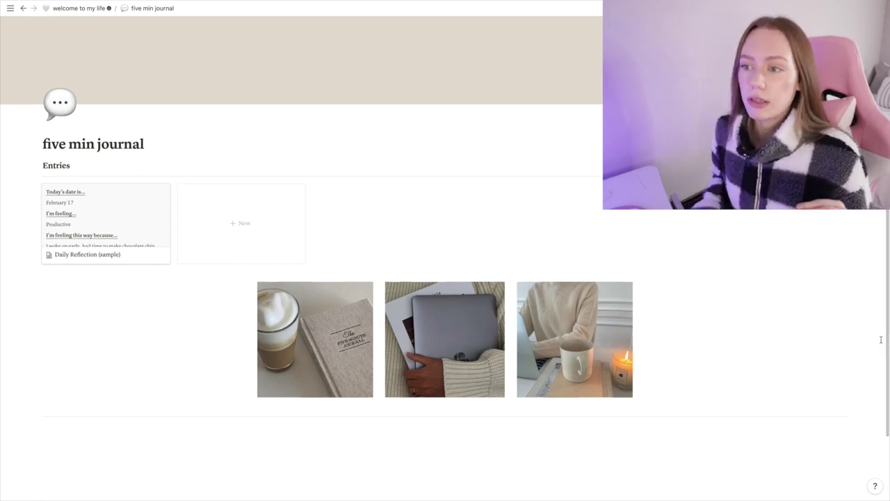
Step: Open the Daily Reflection (sample) journal entry as a peek
left_click(133, 194)
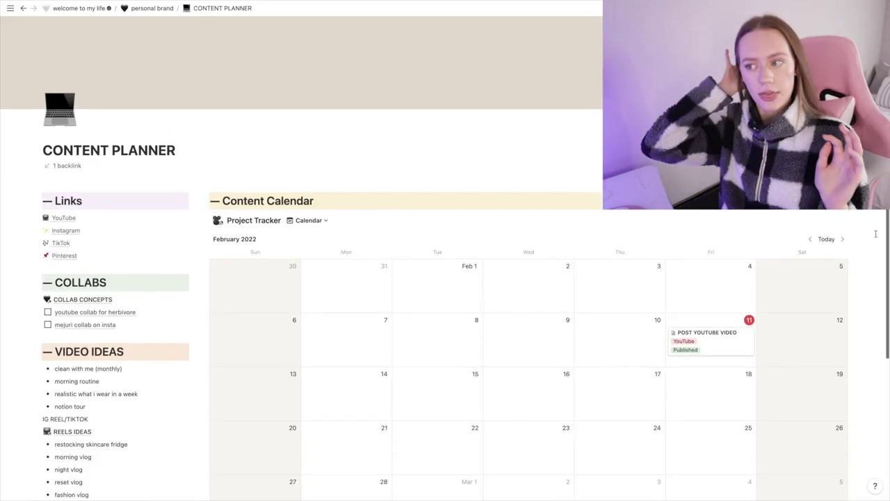
Step: Scroll through the VIDEO IDEAS LIST board's lifestyle, beauty and fashion groups
scroll(875, 234, "down", 2)
scroll(876, 233, "down", 1)
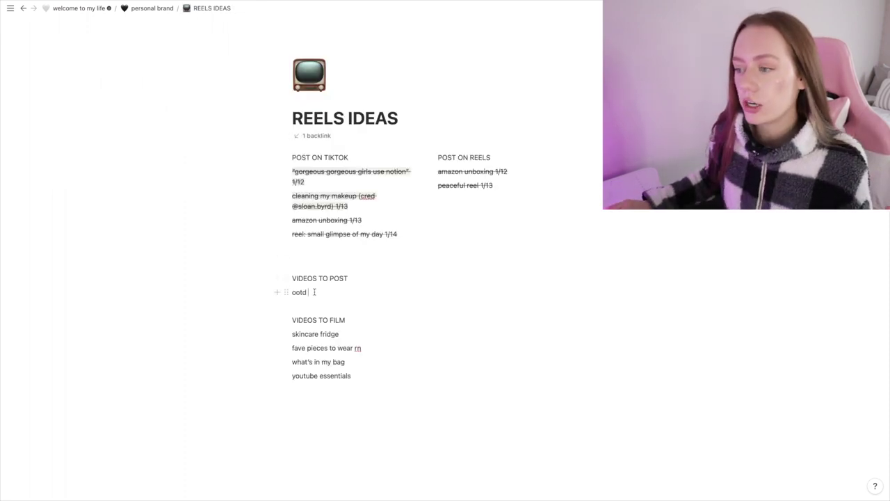
Step: Extend the 'ootd' idea to 'ootd mini clip' and add 'day in my life vlog' on a new line
type("mini cl")
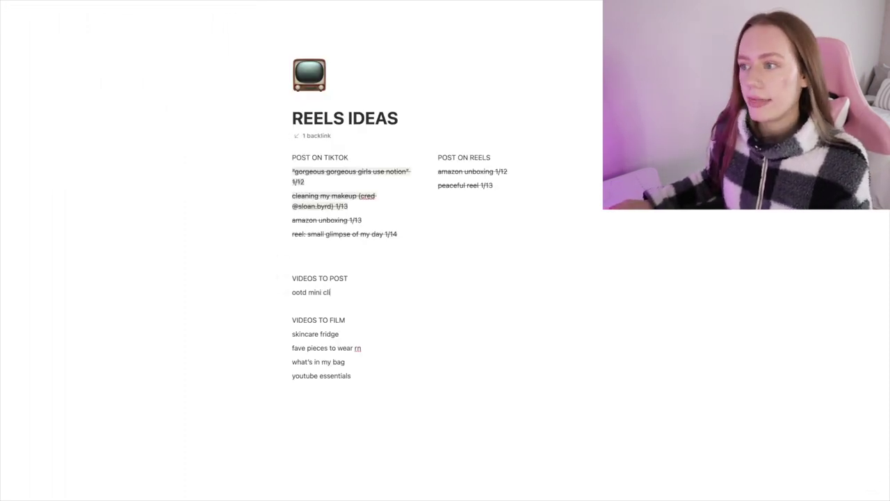
type("ip")
key("Return")
type("day in my life vlog")
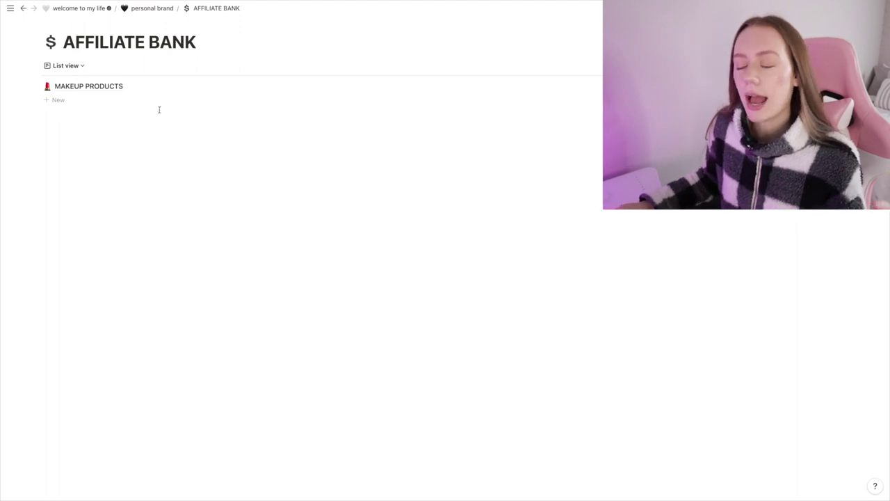
Step: Preview the MAKEUP PRODUCTS entry in AFFILIATE BANK, then close the preview
left_click(91, 86)
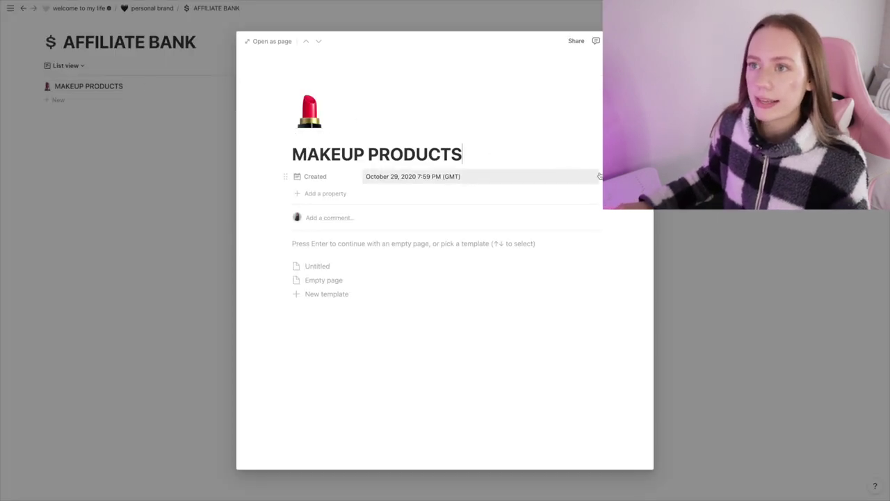
key("Escape")
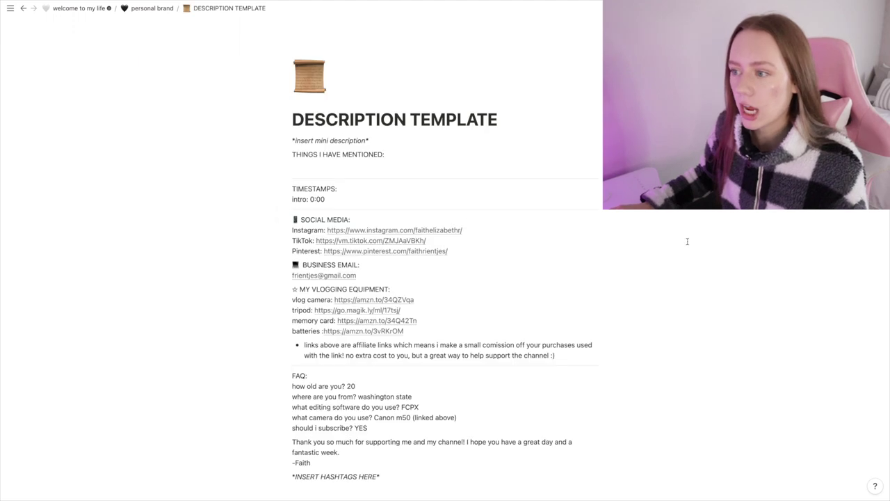
Step: Scroll around the personal brand page's youtube, instagram and misc. sections
scroll(687, 242, "down", 1)
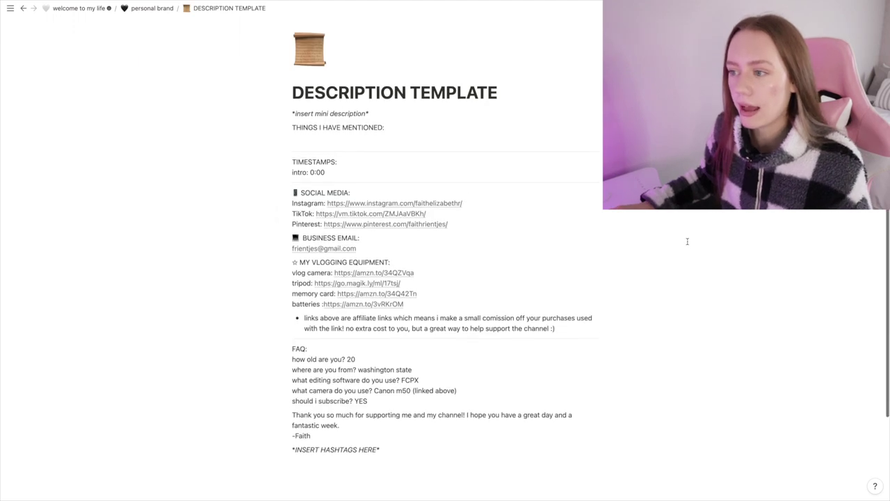
scroll(687, 241, "up", 1)
scroll(687, 242, "up", 1)
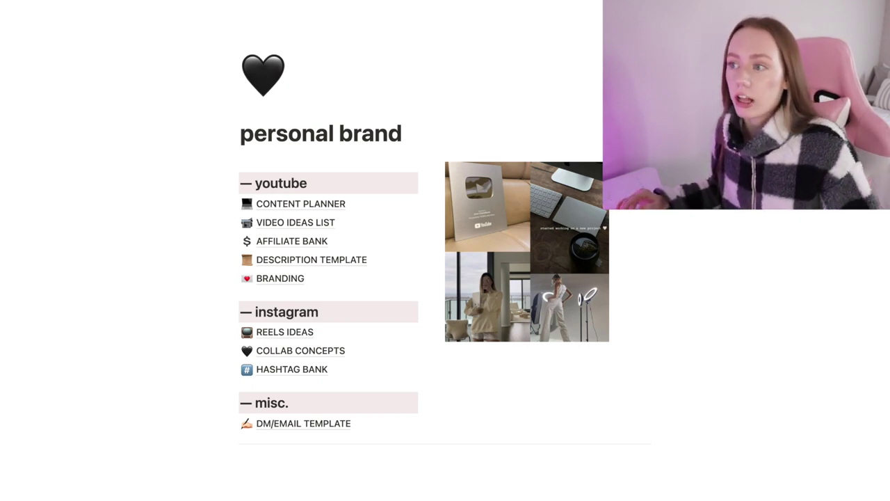
Step: Open COLLAB CONCEPTS and look at the HERBIVORE BOTANICALS X FAITH collab page
left_click(301, 350)
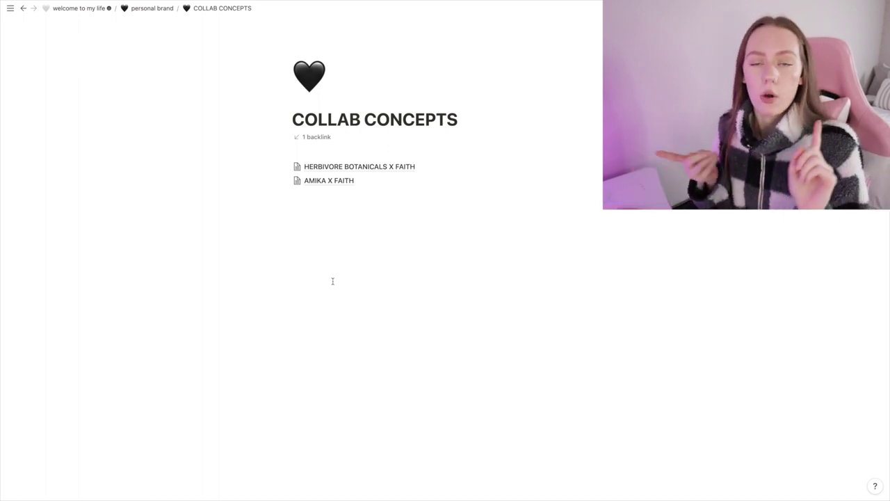
left_click(366, 169)
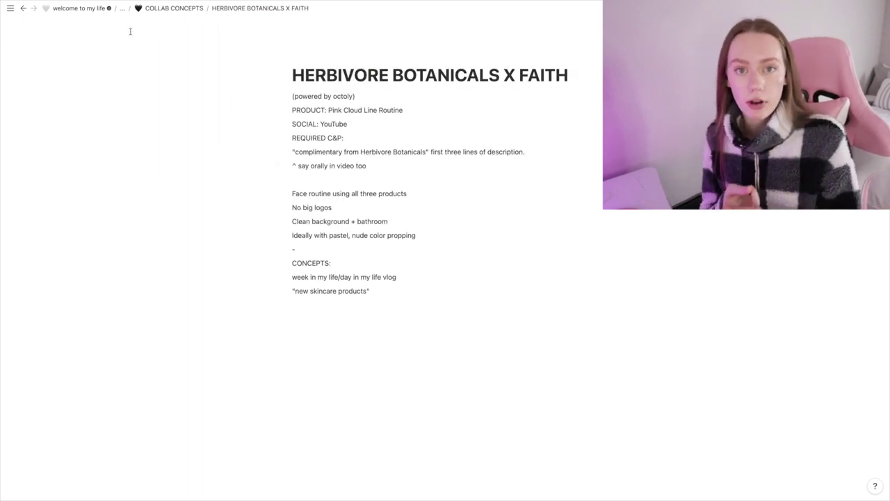
left_click(158, 9)
Step: Open AMIKA X FAITH and scroll down to its CONCEPTS image gallery
left_click(317, 180)
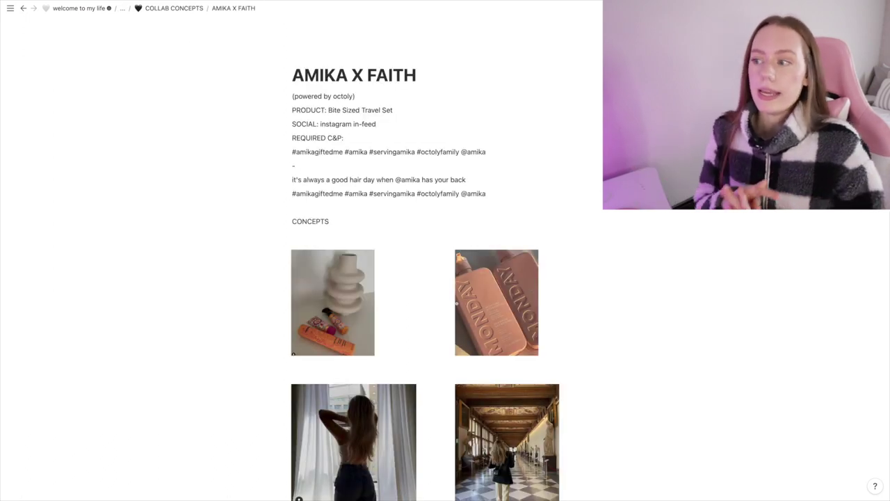
scroll(600, 239, "down", 3)
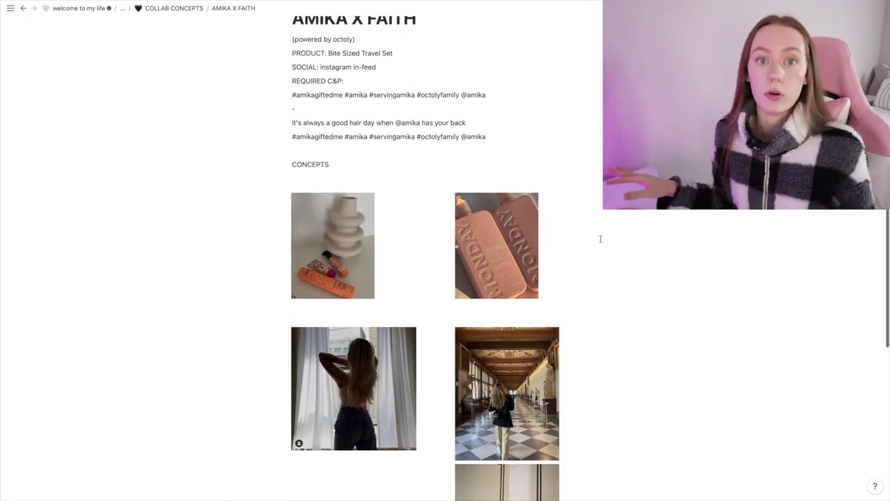
scroll(600, 239, "down", 3)
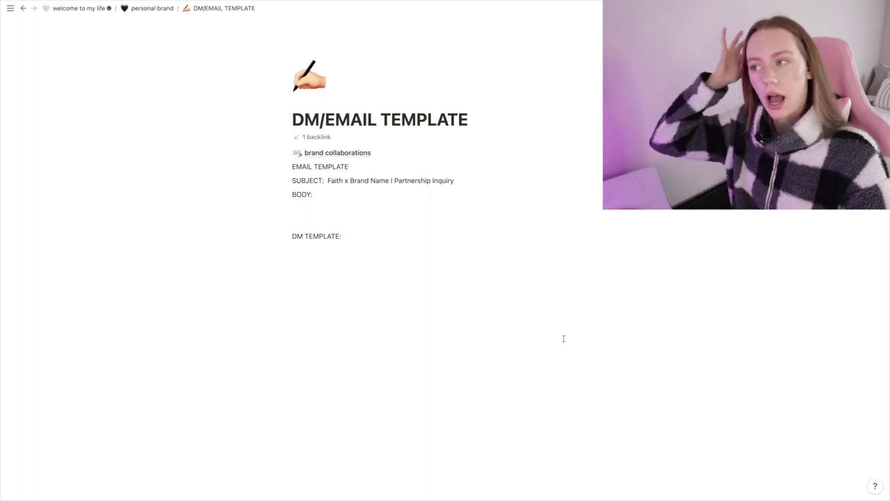
Step: Navigate back to the brand collaborations page with its collab tracking table
key("super+bracketleft")
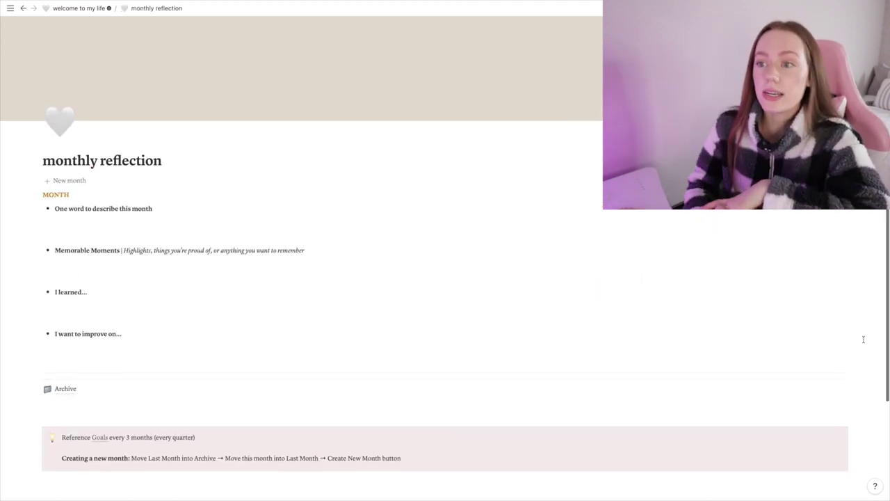
Step: Enter 'Peaceful' as the one word describing this month
scroll(864, 338, "down", 1)
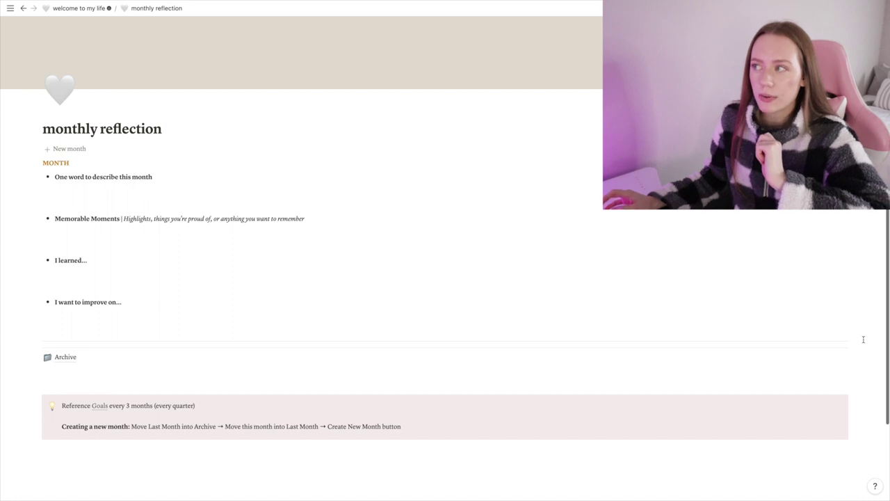
scroll(863, 339, "up", 1)
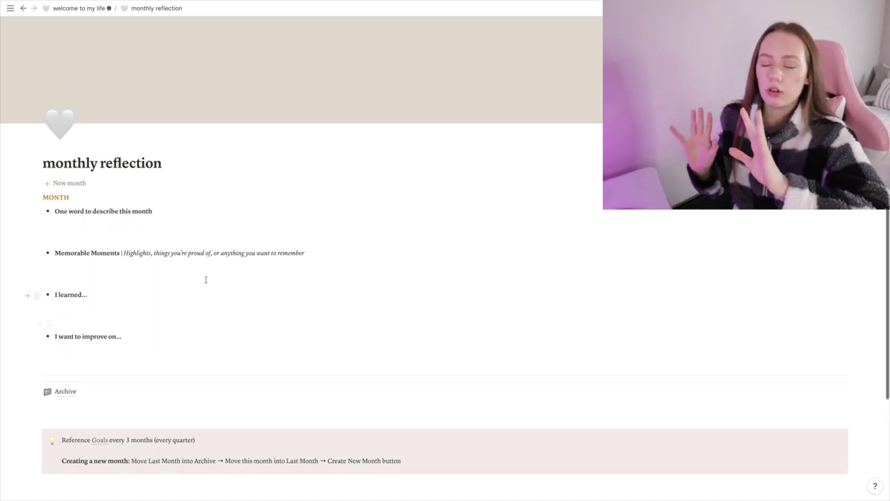
left_click(166, 232)
type("Pea")
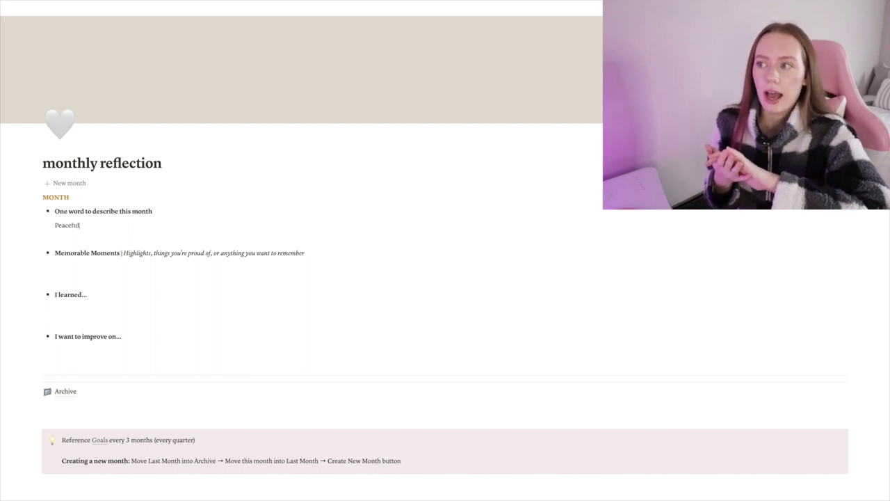
type("ceful")
Step: Begin a Memorable Moments entry about going on walks
left_click(176, 278)
left_click(174, 264)
type("W")
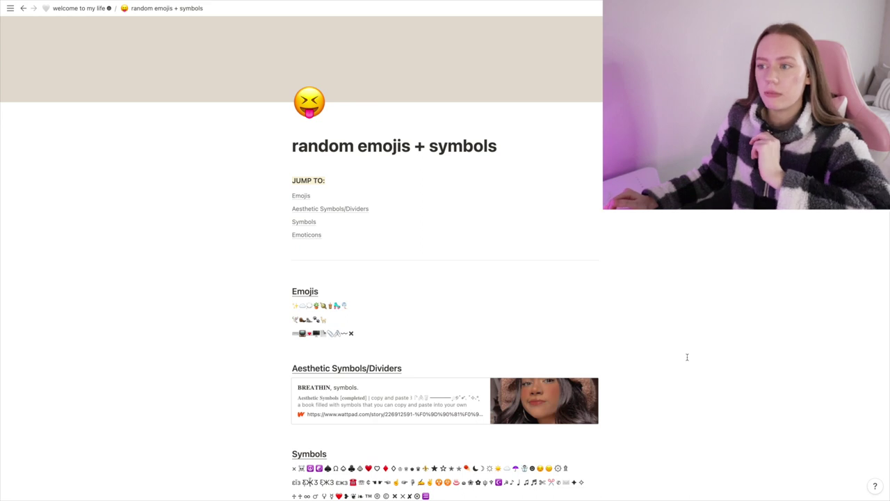
Step: Scroll down through the random emojis + symbols collections, then jump back to the top
scroll(632, 362, "down", 5)
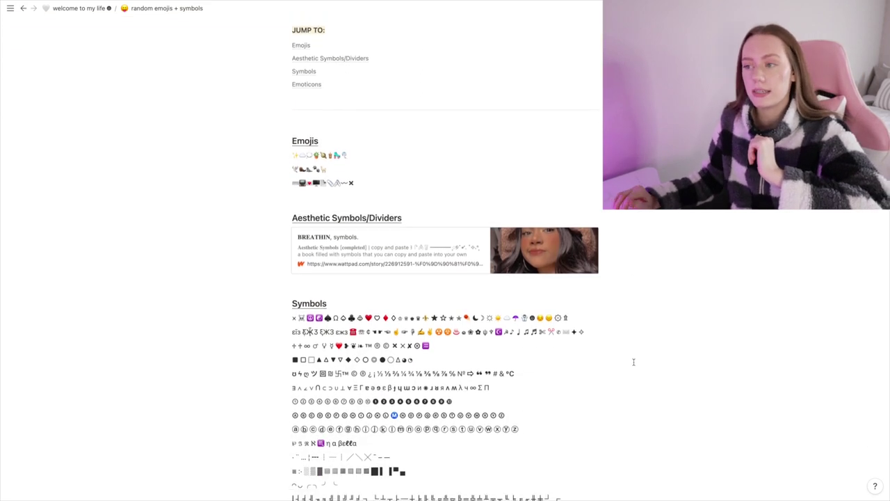
scroll(634, 362, "down", 8)
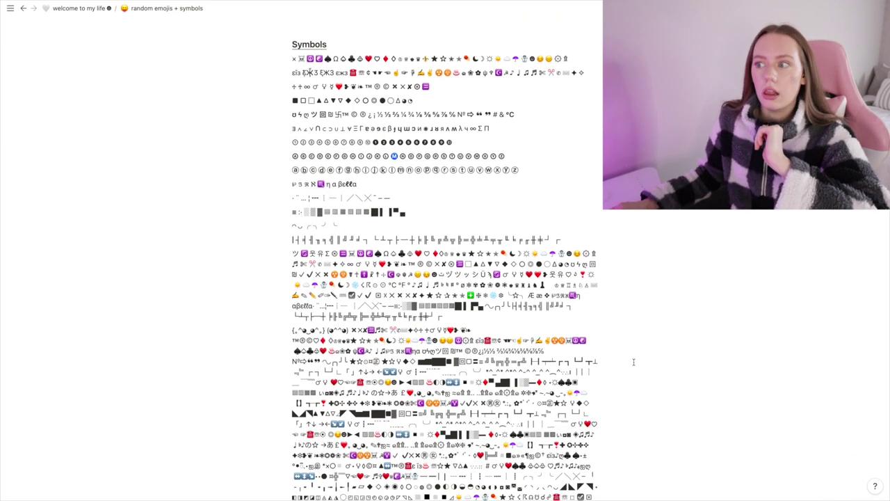
scroll(634, 362, "down", 8)
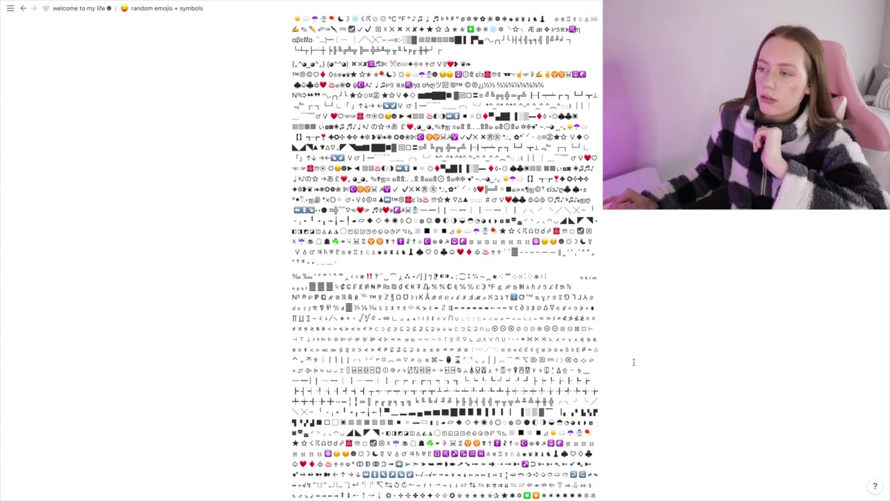
scroll(633, 362, "down", 8)
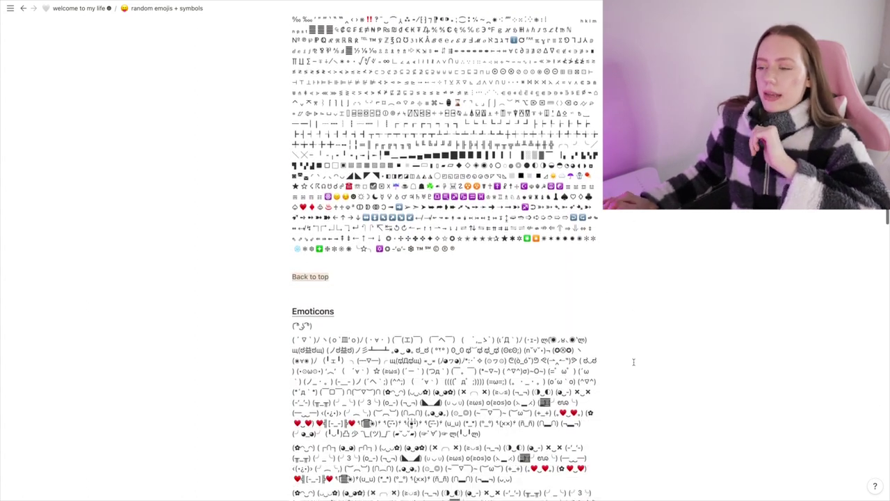
scroll(634, 362, "down", 3)
key("Home")
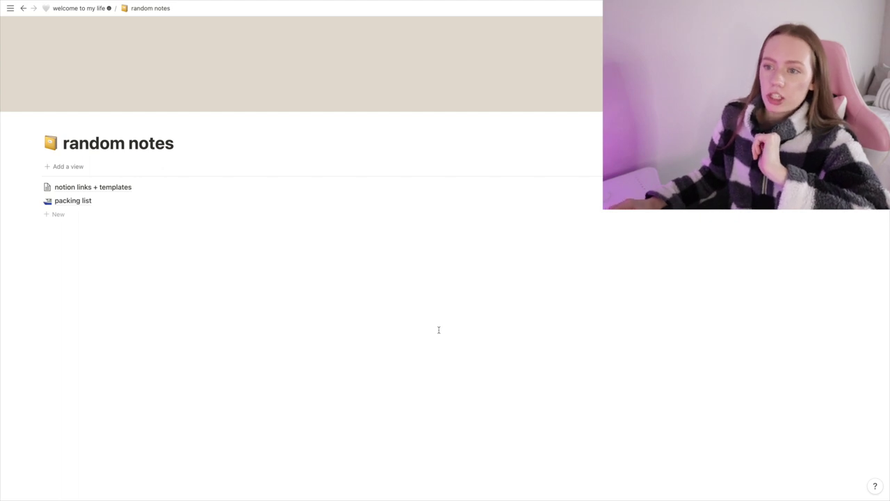
Step: Peek at the notion links + templates note, then preview and scroll through the packing list
left_click(105, 189)
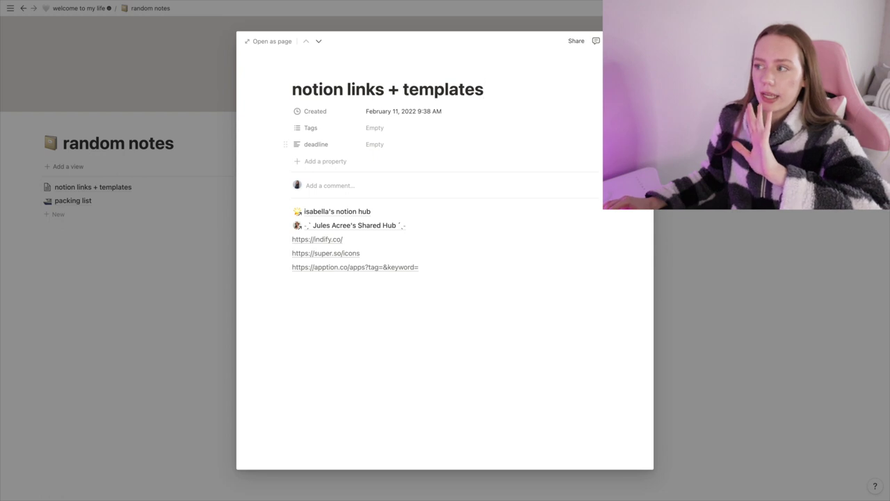
left_click(113, 209)
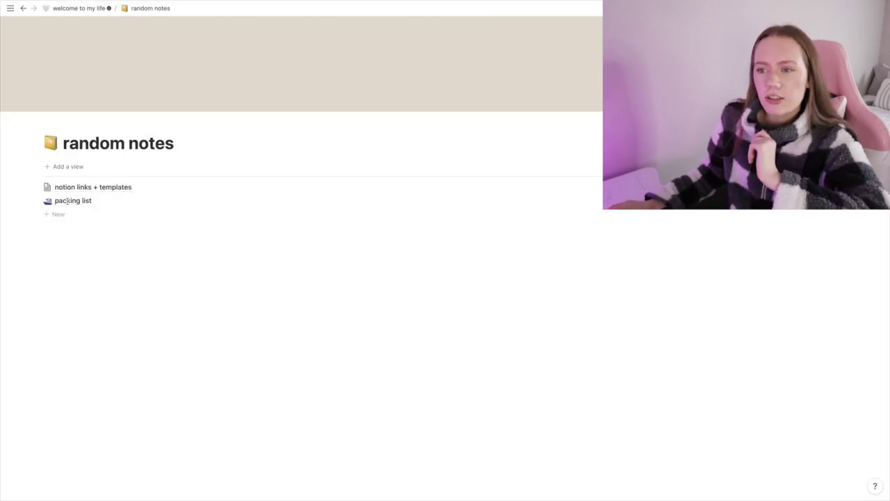
left_click(69, 202)
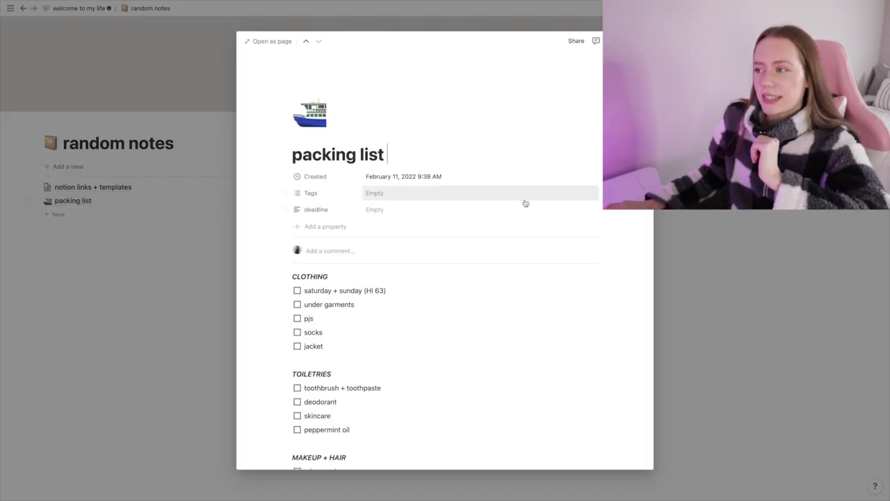
scroll(535, 212, "down", 1)
scroll(534, 211, "down", 5)
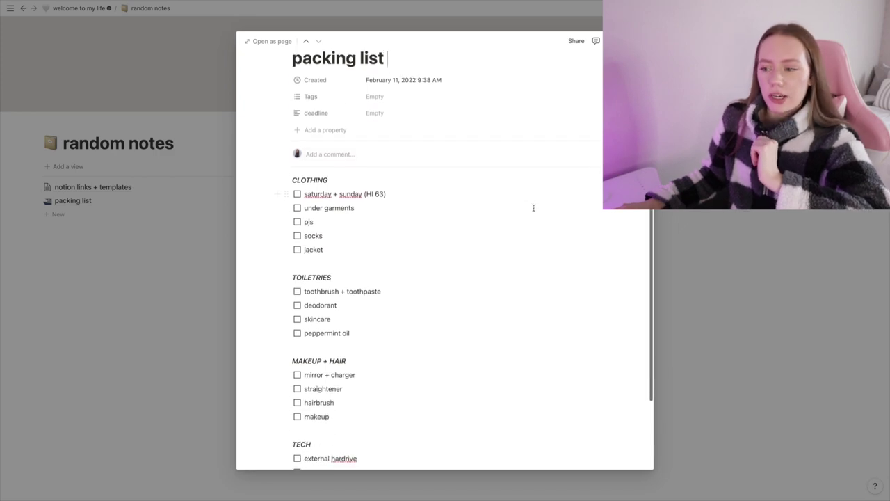